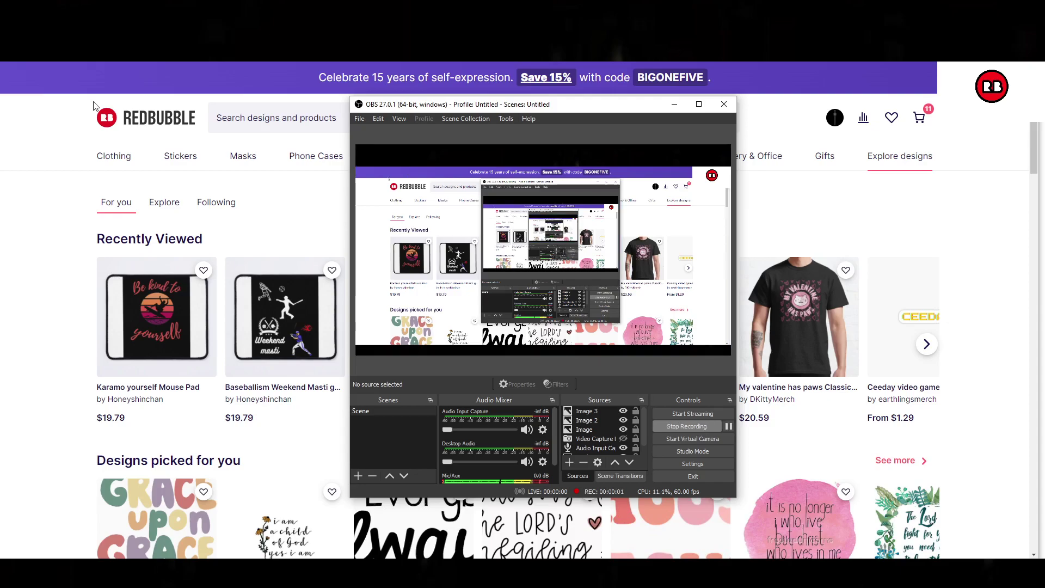
# Scroll Redbubble's explore page down to the Artists to follow section.
pyautogui.click(52, 180)
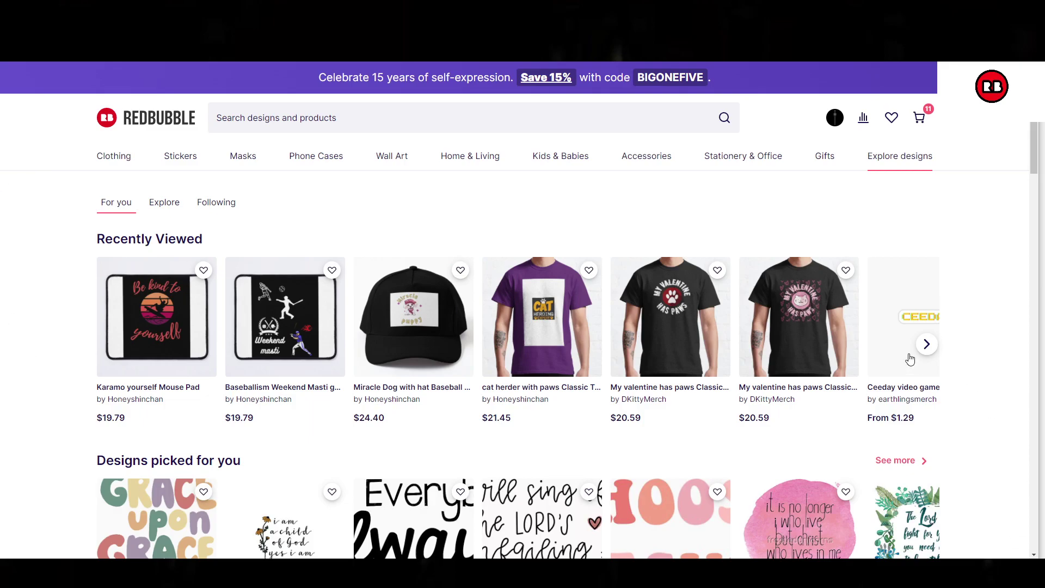
pyautogui.scroll(-5, 909, 354)
pyautogui.scroll(-3, 541, 240)
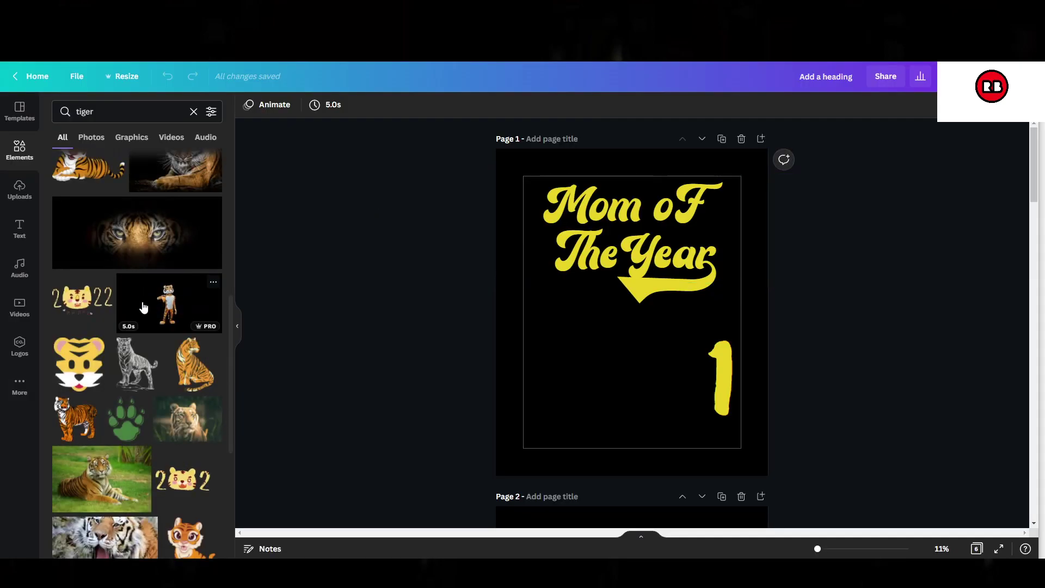
# Duplicate the Mom oF The Year page and open the Jungle tiger graphic's details.
pyautogui.click(721, 137)
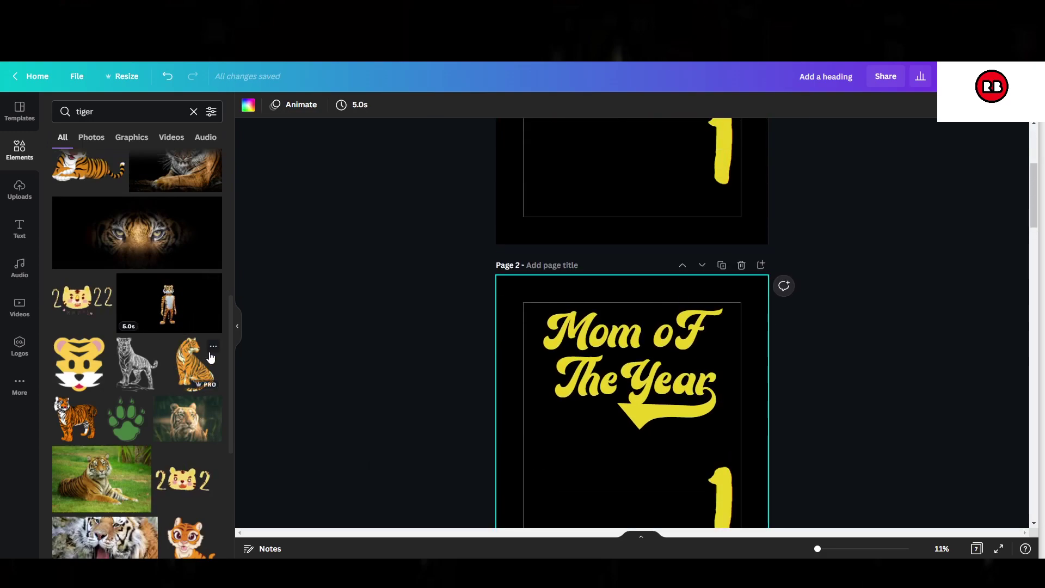
pyautogui.click(212, 349)
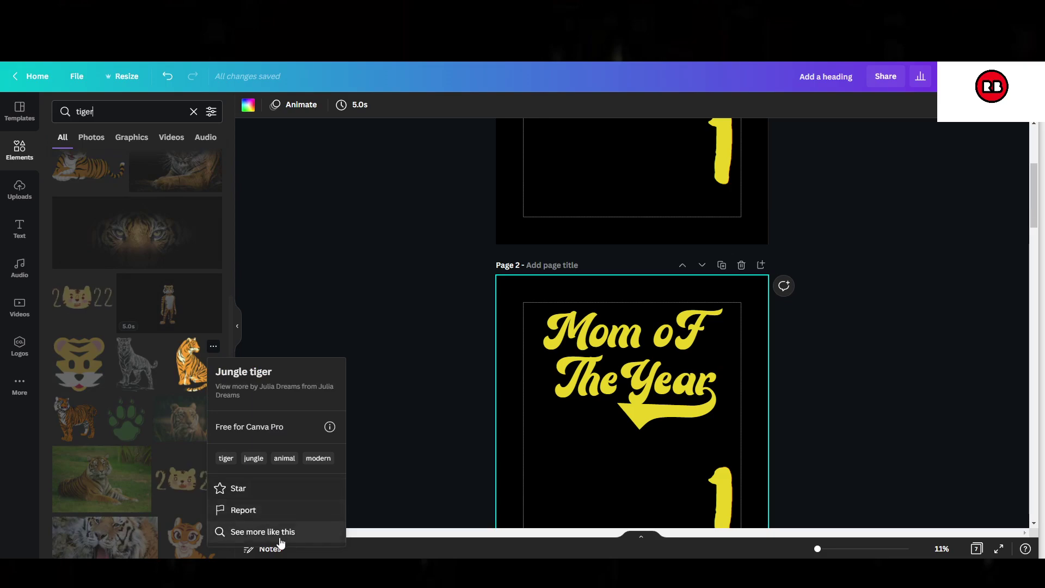
# Show the Free for Canva Pro licensing terms for the tiger graphic.
pyautogui.moveTo(332, 428)
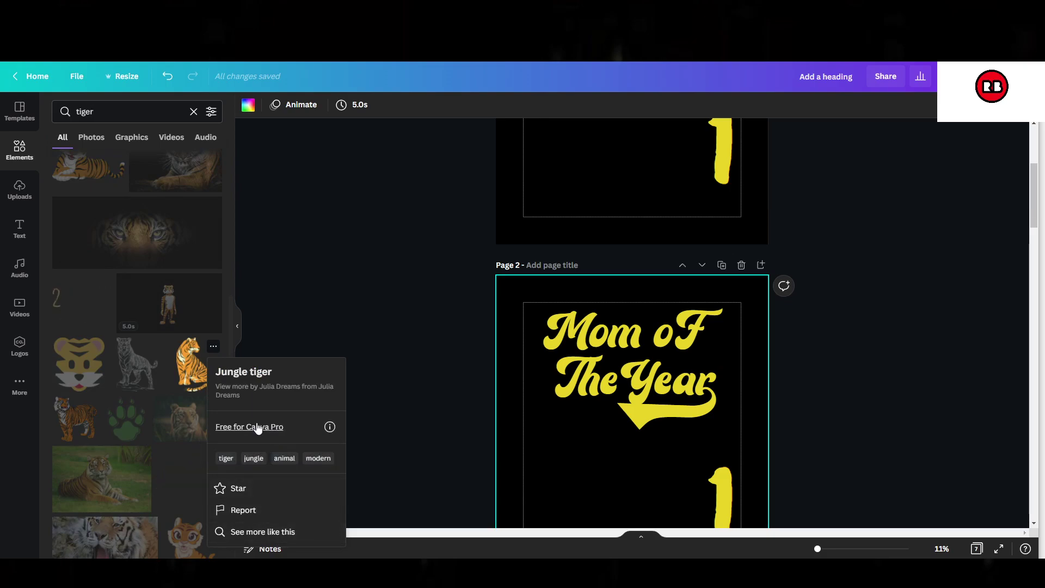
pyautogui.click(330, 428)
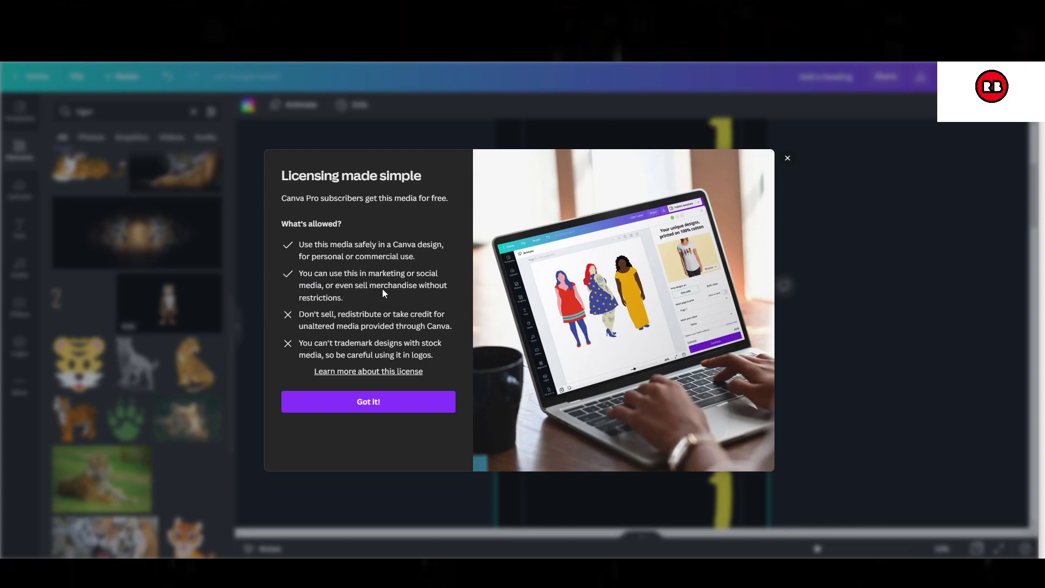
# Add the sitting tiger graphic to page 2, enlarge it and shift it left.
pyautogui.click(193, 385)
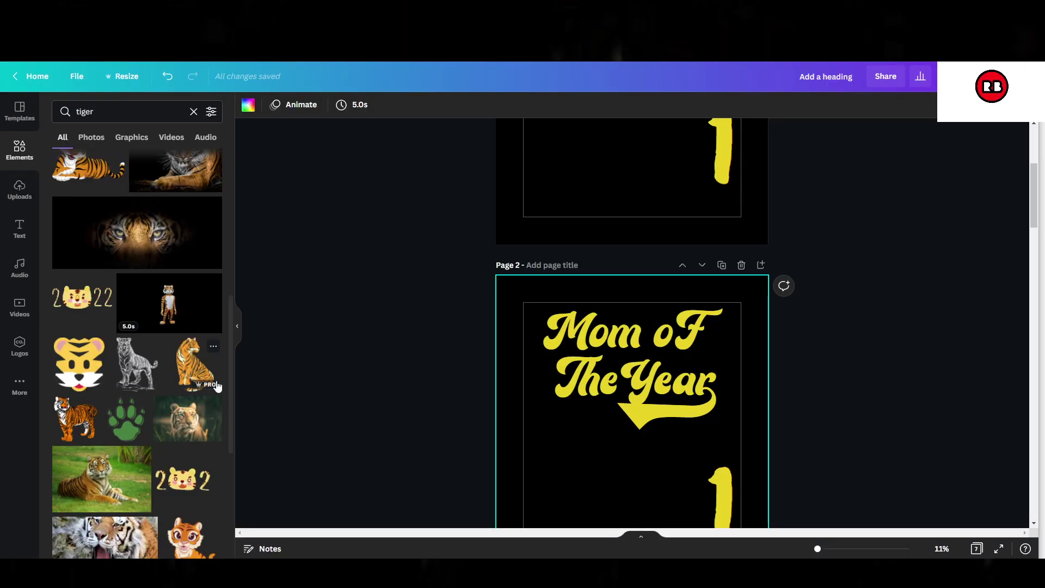
pyautogui.click(193, 363)
pyautogui.scroll(-2, 733, 424)
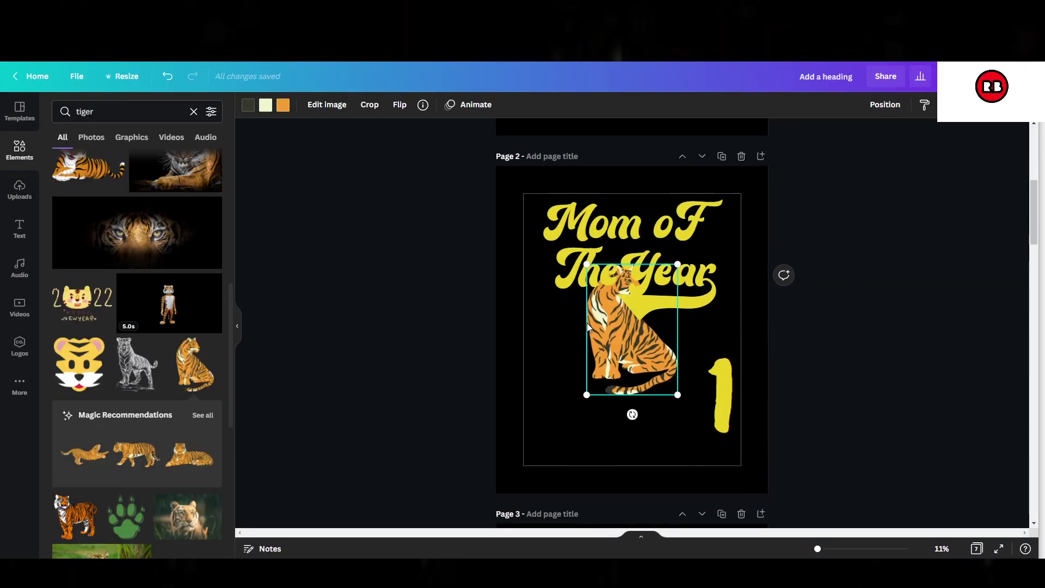
pyautogui.moveTo(586, 322); pyautogui.dragTo(588, 380)
pyautogui.moveTo(683, 321); pyautogui.dragTo(713, 308)
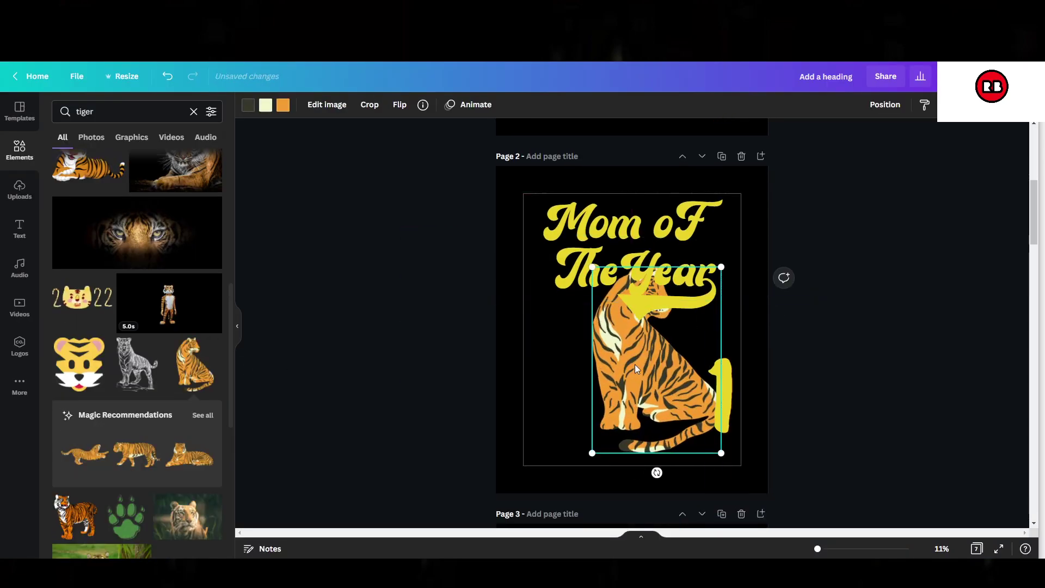
pyautogui.moveTo(634, 364); pyautogui.dragTo(594, 363)
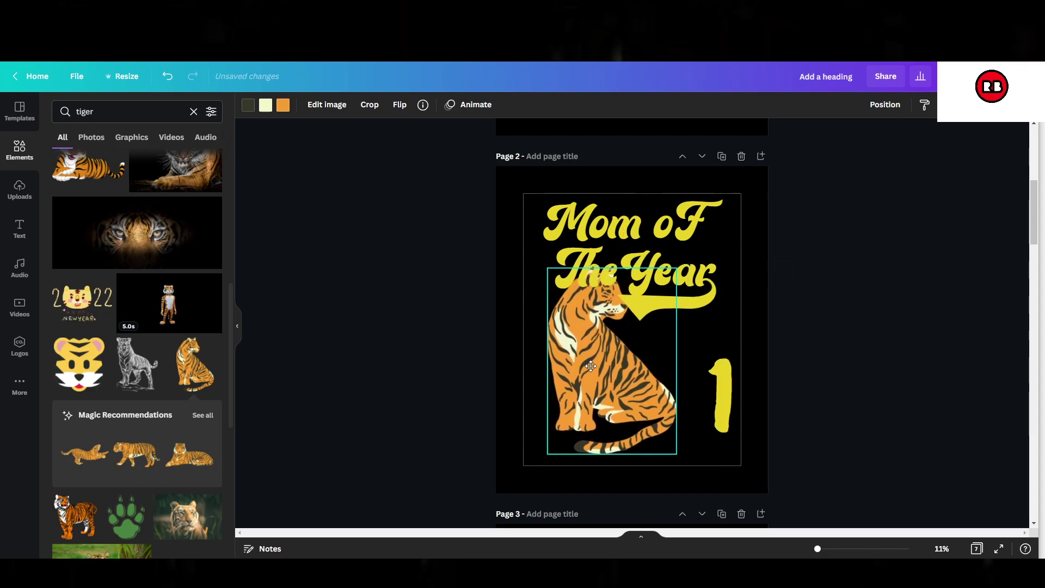
# Delete the Mom oF The Year heading and yellow swash, then move the tiger toward the top-left.
pyautogui.click(719, 218)
pyautogui.press('Delete')
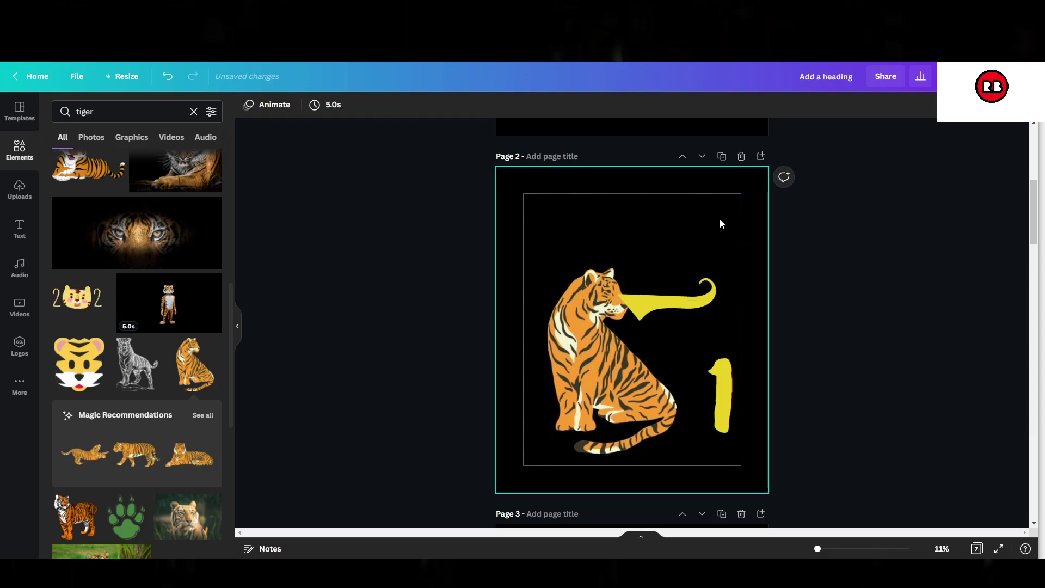
pyautogui.click(668, 283)
pyautogui.press('Delete')
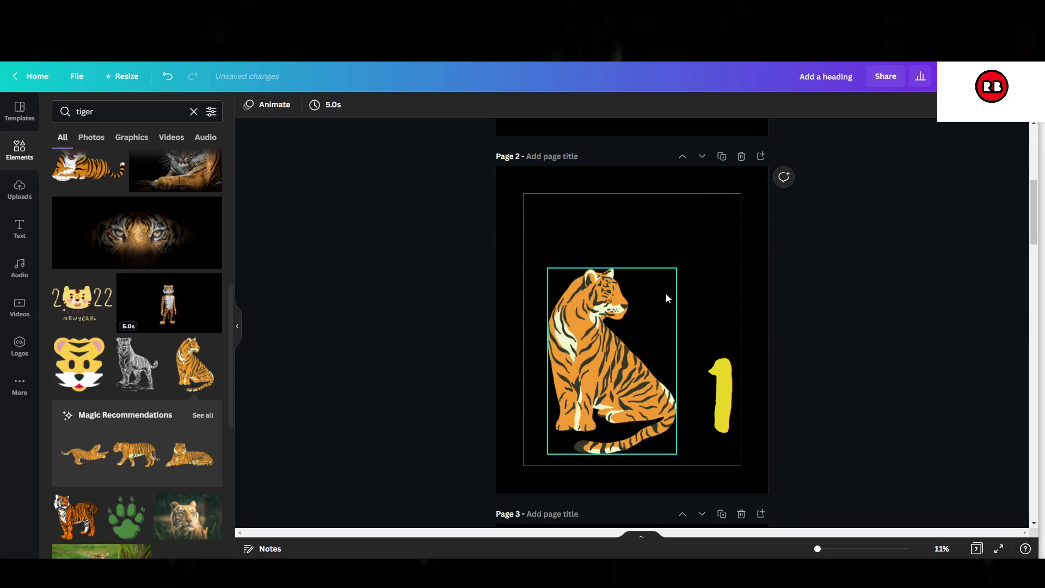
pyautogui.click(636, 316)
pyautogui.moveTo(636, 316); pyautogui.dragTo(621, 247)
pyautogui.click(662, 251)
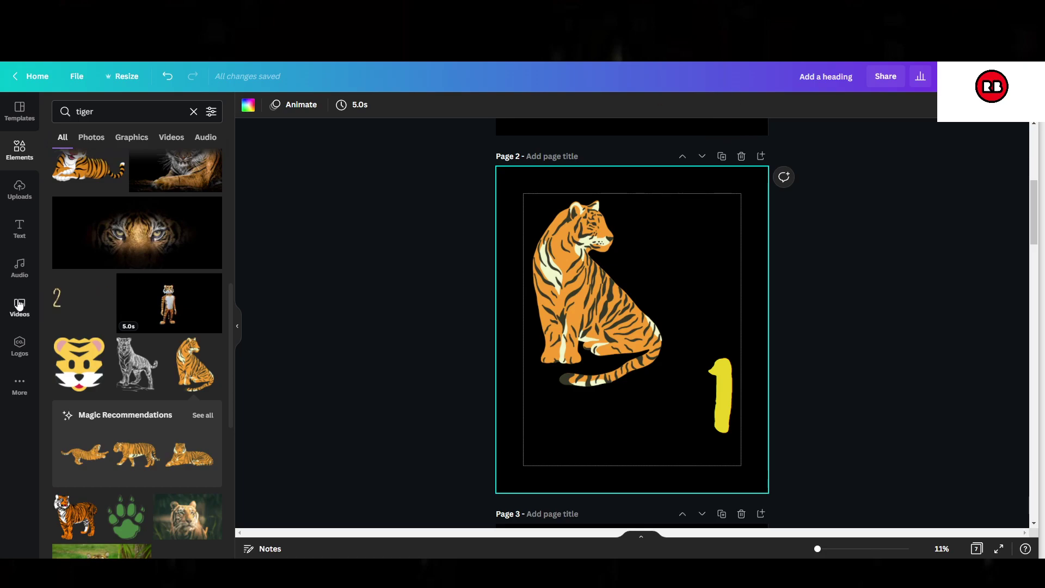
# Move the sitting tiger right and down toward the centre of page 2.
pyautogui.scroll(-6, 164, 279)
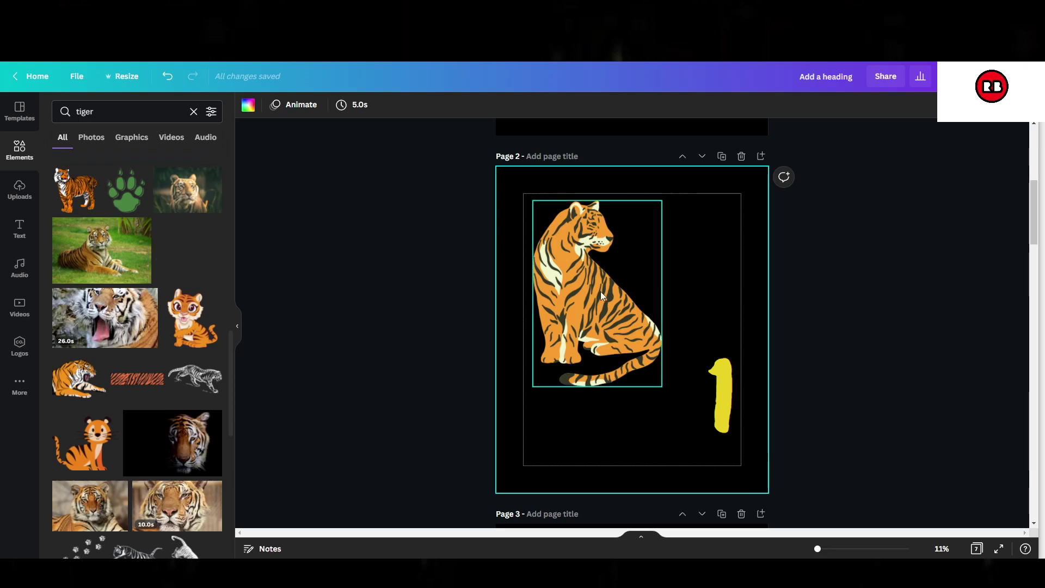
pyautogui.moveTo(600, 292); pyautogui.dragTo(629, 321)
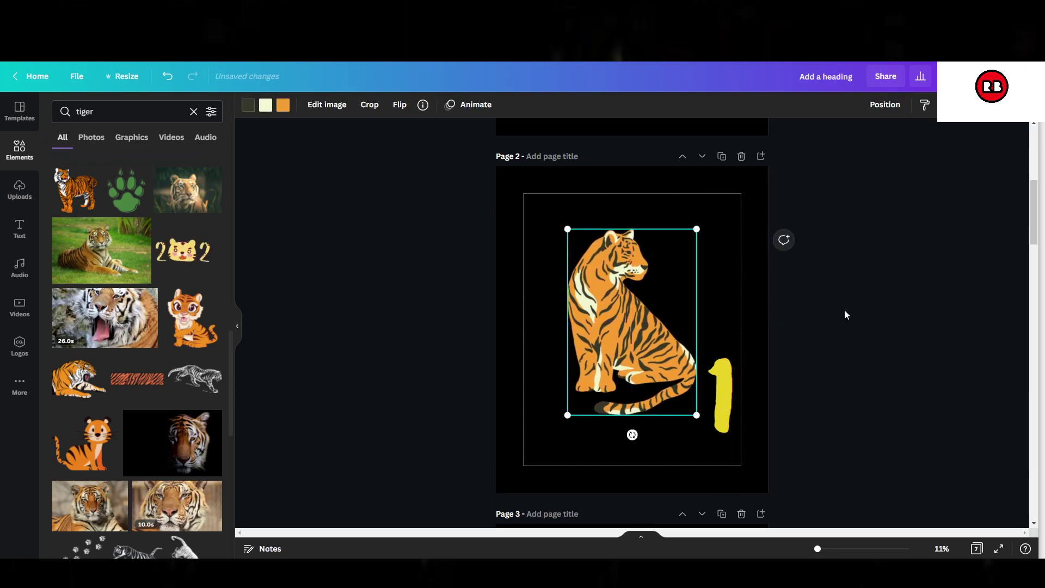
pyautogui.click(704, 389)
pyautogui.click(722, 388)
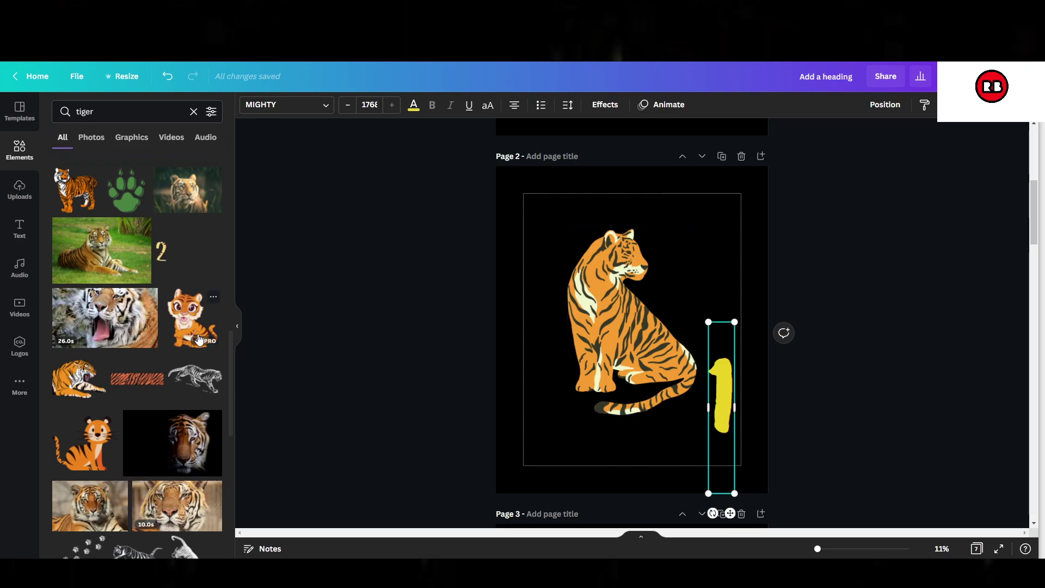
# Add the cartoon tiger to page 2 and delete the large sitting tiger.
pyautogui.click(191, 318)
pyautogui.moveTo(636, 315); pyautogui.dragTo(607, 302)
pyautogui.click(678, 240)
pyautogui.press('Delete')
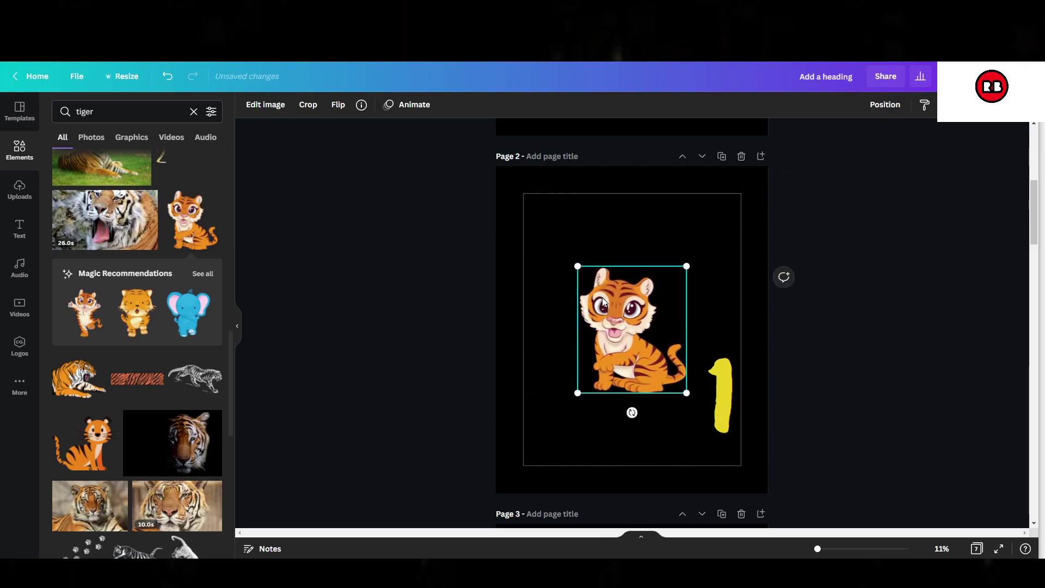
# Delete the yellow 1, leaving only the cartoon tiger on black.
pyautogui.click(748, 308)
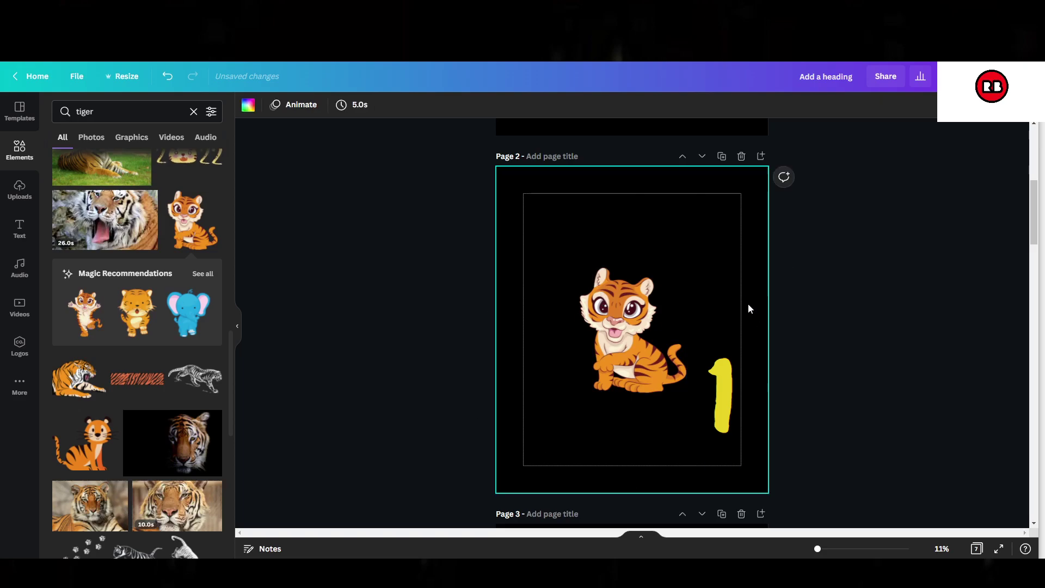
pyautogui.click(717, 389)
pyautogui.press('Delete')
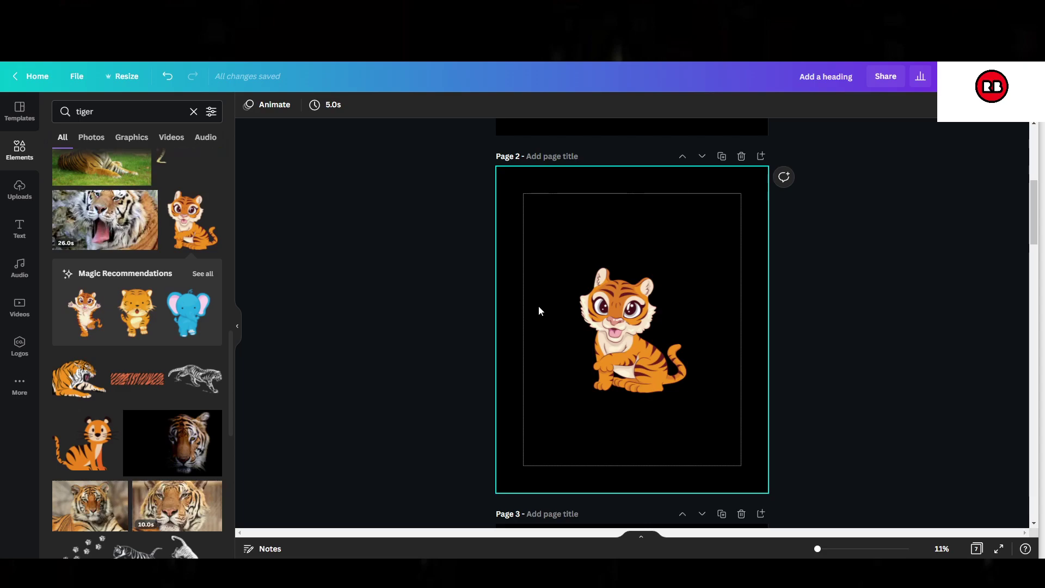
pyautogui.scroll(4, 156, 320)
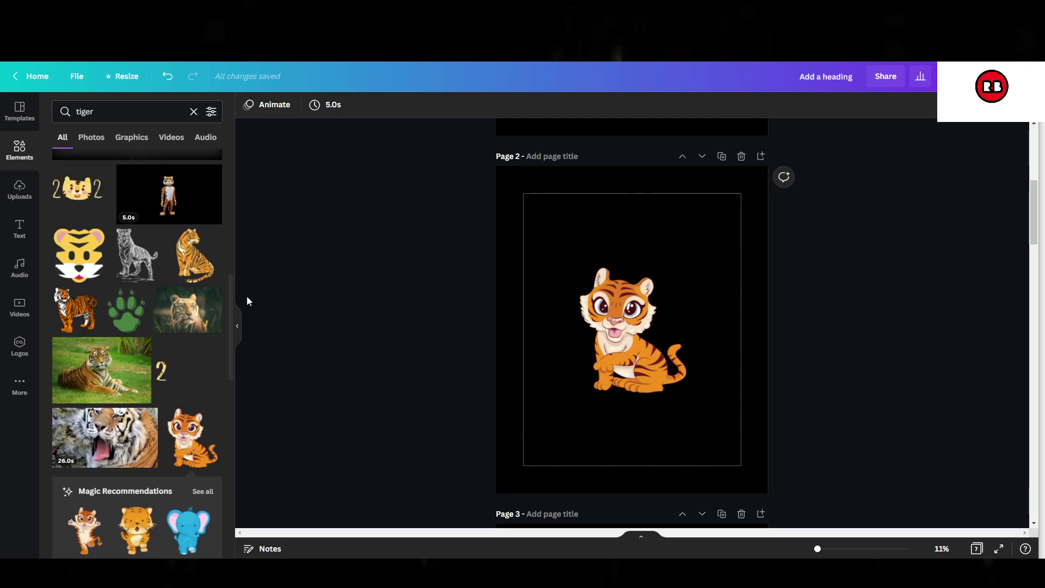
pyautogui.scroll(4, 210, 301)
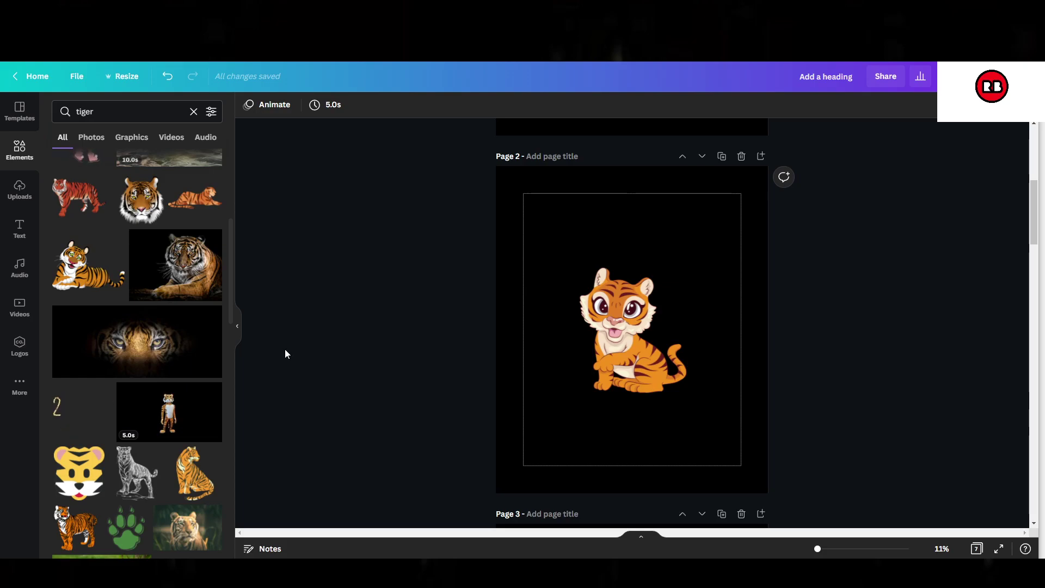
pyautogui.scroll(5, 86, 294)
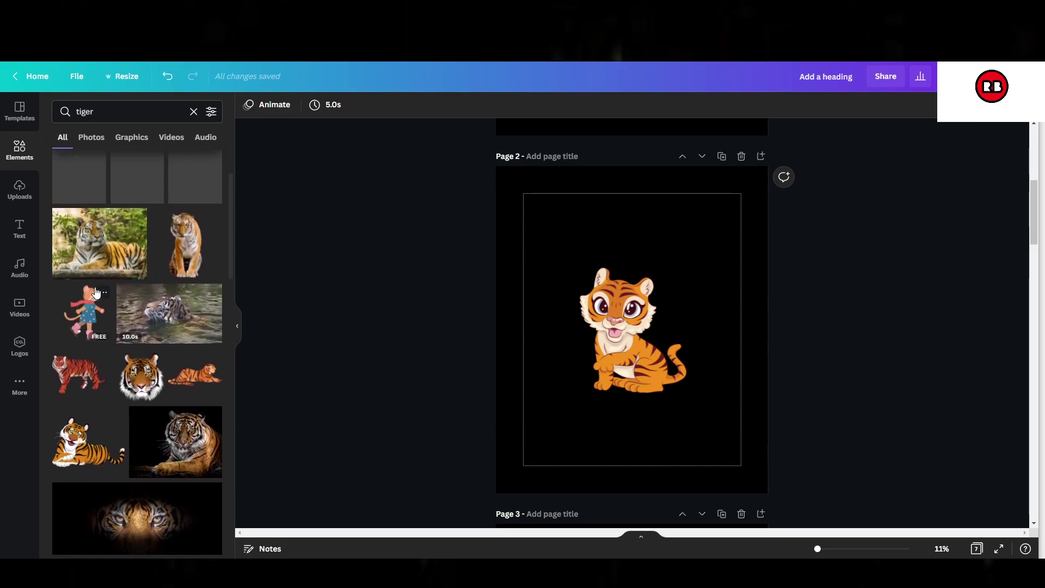
pyautogui.scroll(-6, 86, 294)
pyautogui.scroll(-10, 86, 296)
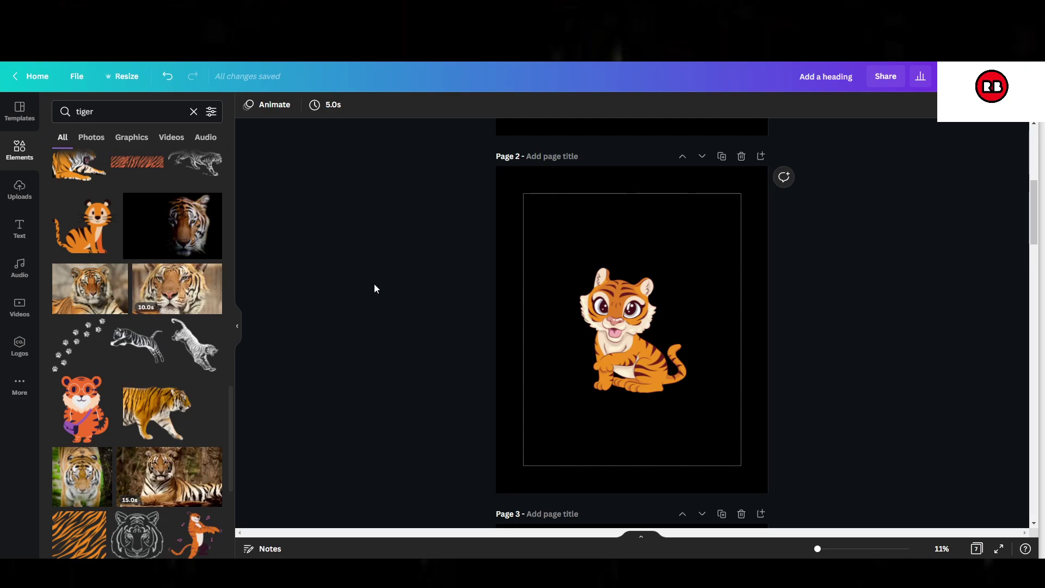
pyautogui.hotkey('alt', 'Tab')
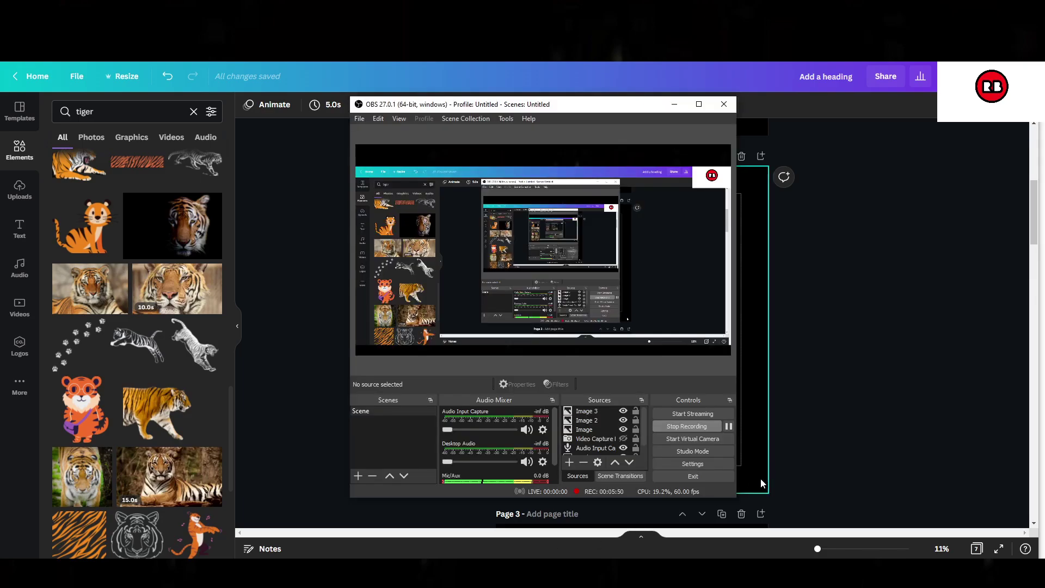